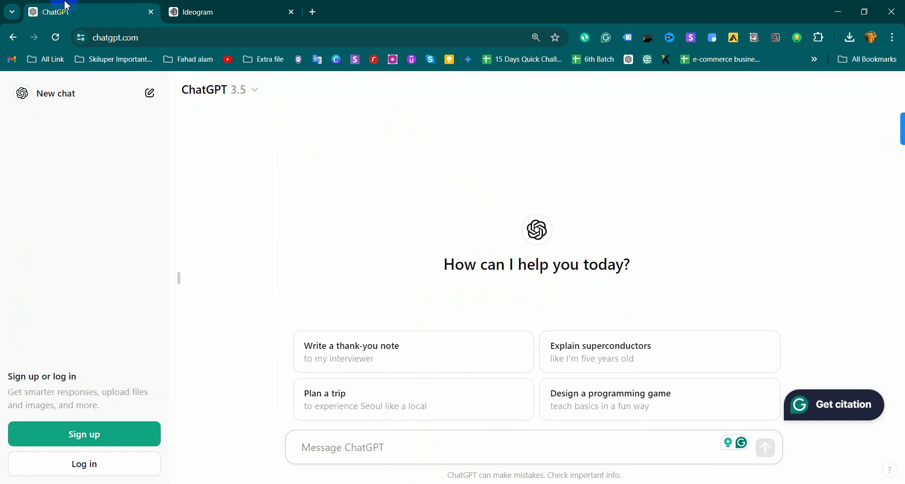
left_click(67, 13)
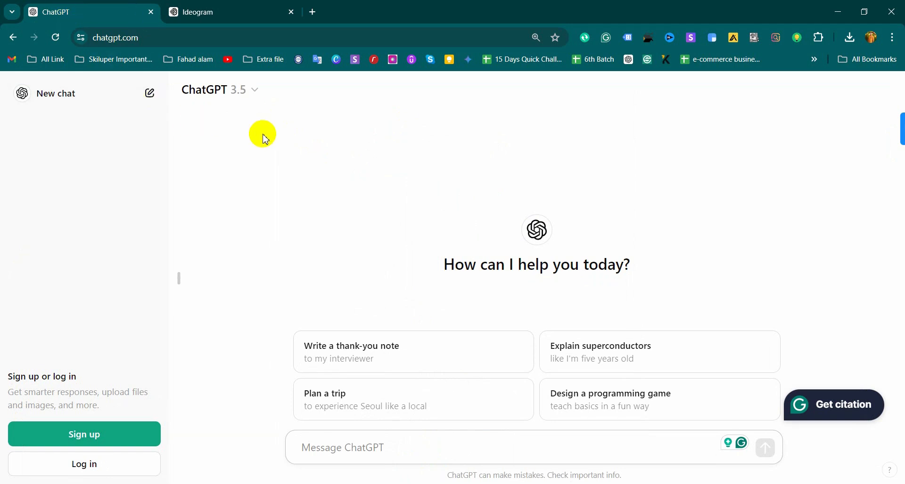
left_click(241, 18)
left_click(123, 18)
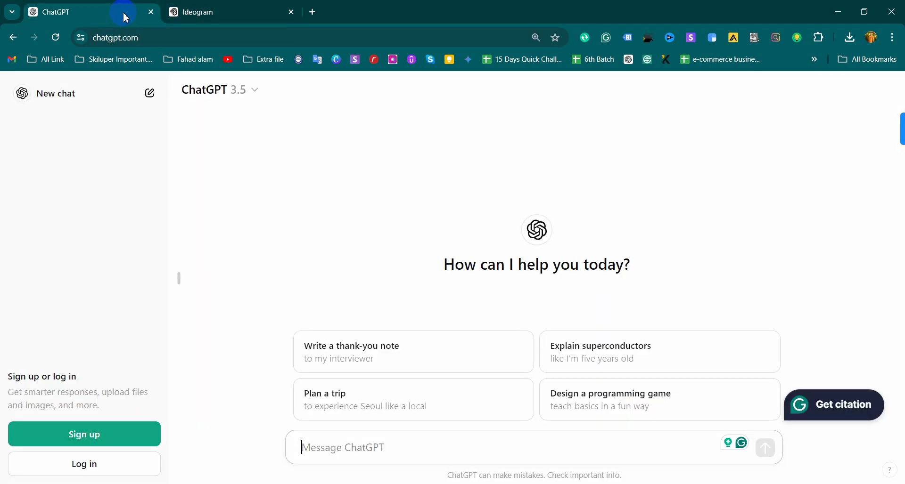
left_click(205, 14)
left_click(134, 17)
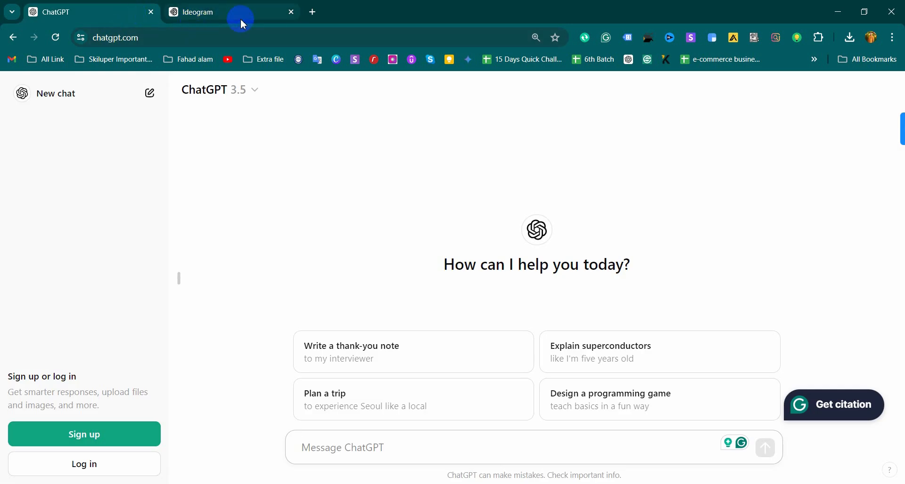
left_click(196, 14)
left_click(118, 16)
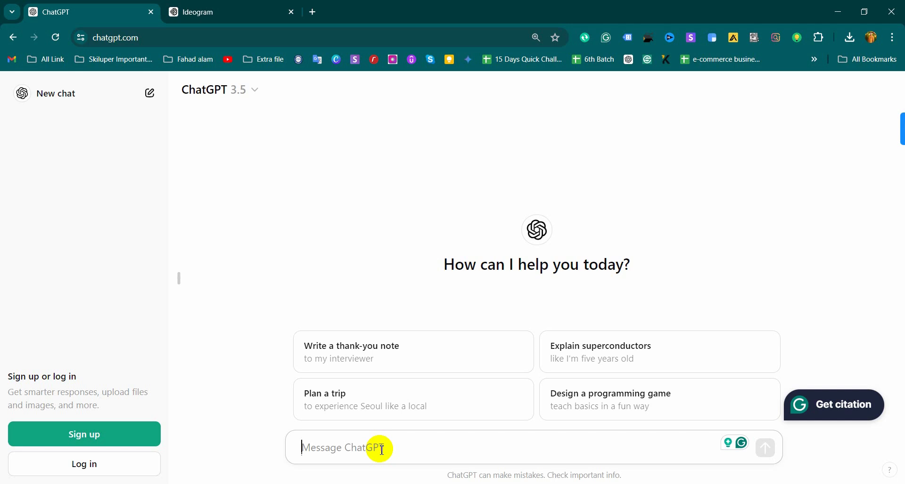
Write "Suggest me a t-shirt design idea" as the ChatGPT message, correcting the spelling of "Suggest" and "t-shirt"
type("Su")
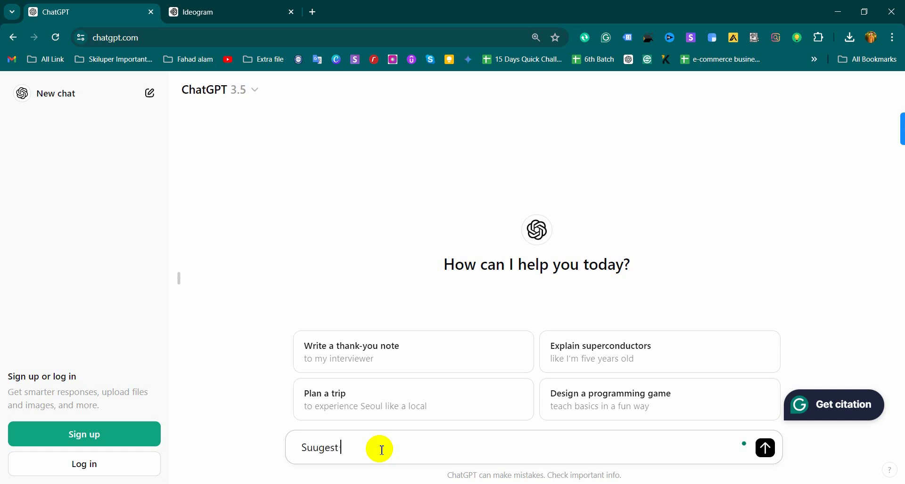
type("ugest m")
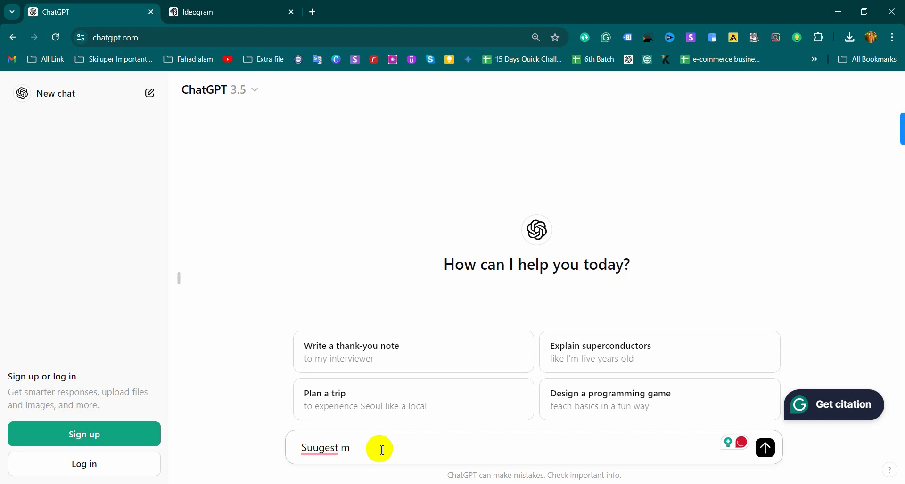
type("e a tshirt")
right_click(382, 448)
left_click(380, 448)
right_click(381, 448)
left_click(369, 354)
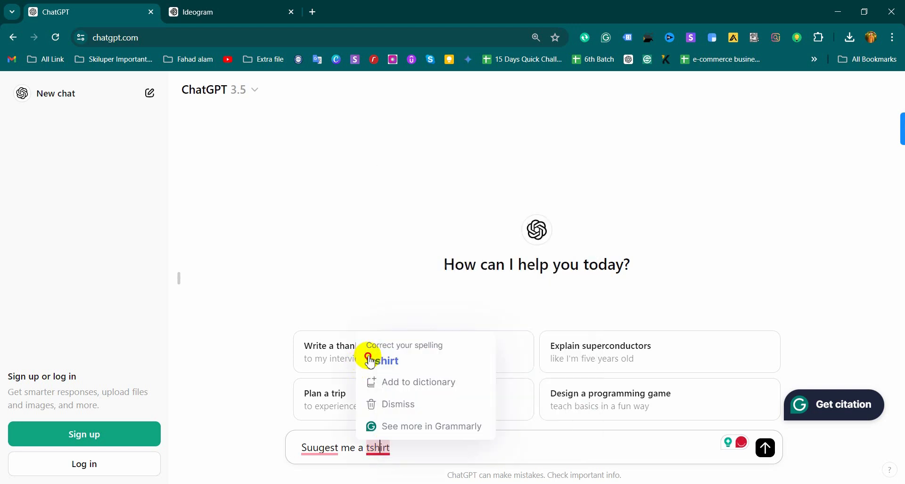
left_click(372, 360)
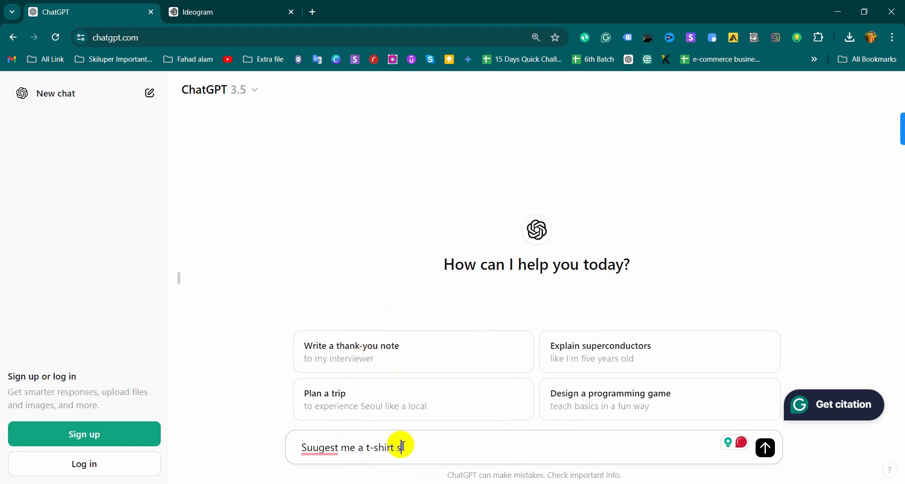
type("design idea")
left_click(320, 448)
left_click(336, 362)
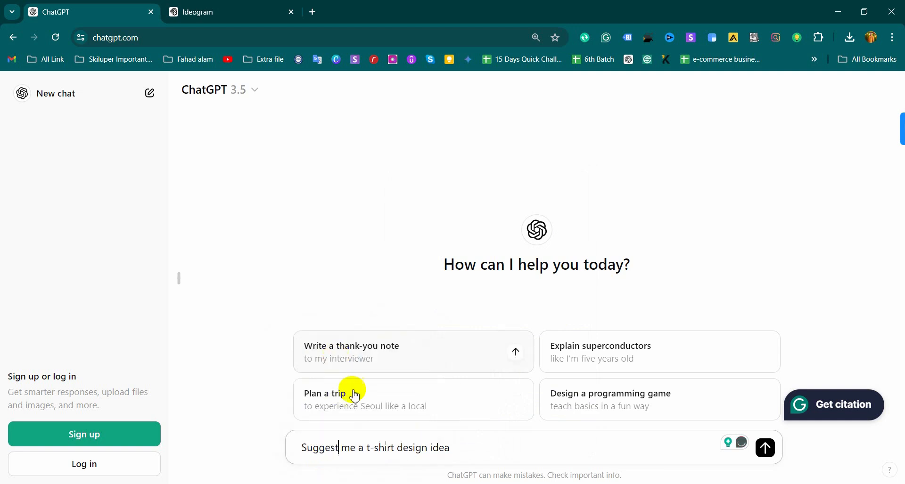
Append ":White color cat t-shirt design" to the message, correct the spelling of "t-shirt", and send the prompt
left_click(467, 445)
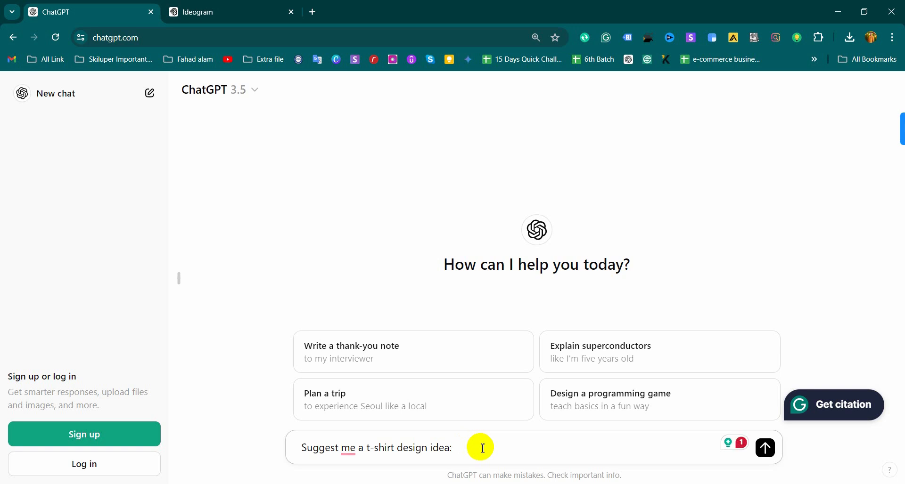
type("White color cat tshi")
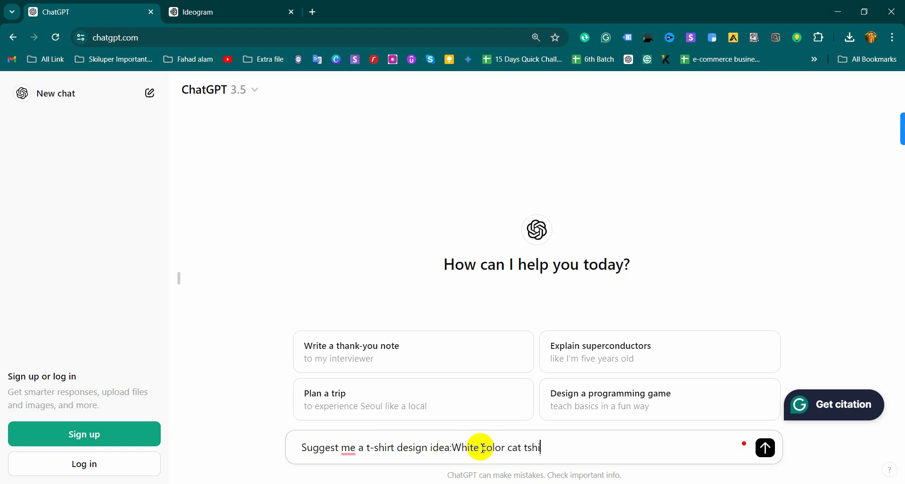
type("rt design")
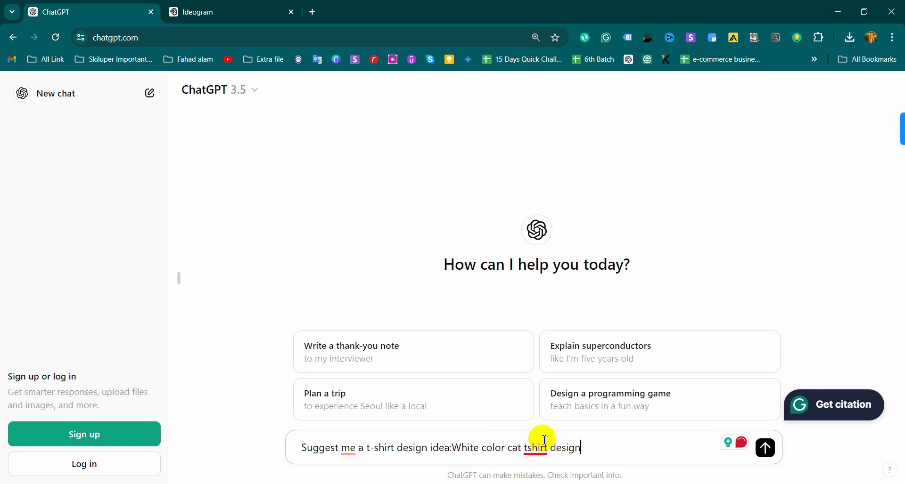
mouse_move(541, 447)
left_click(532, 362)
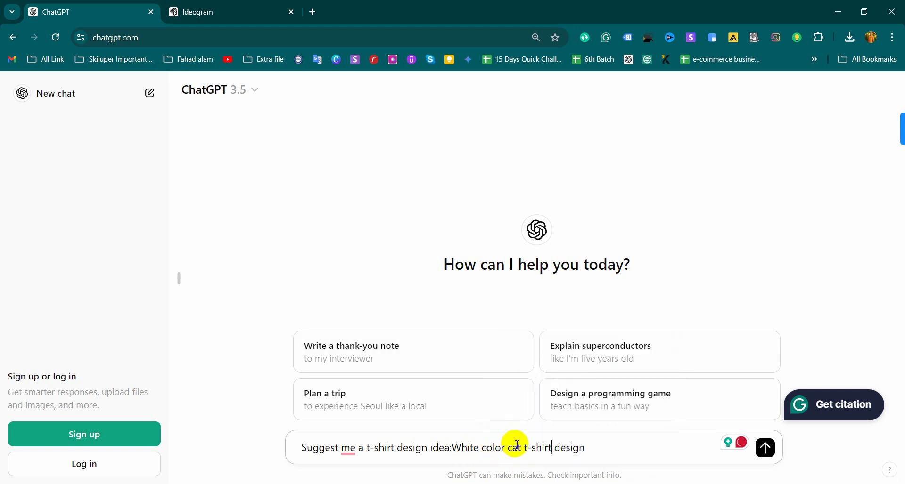
left_click(773, 448)
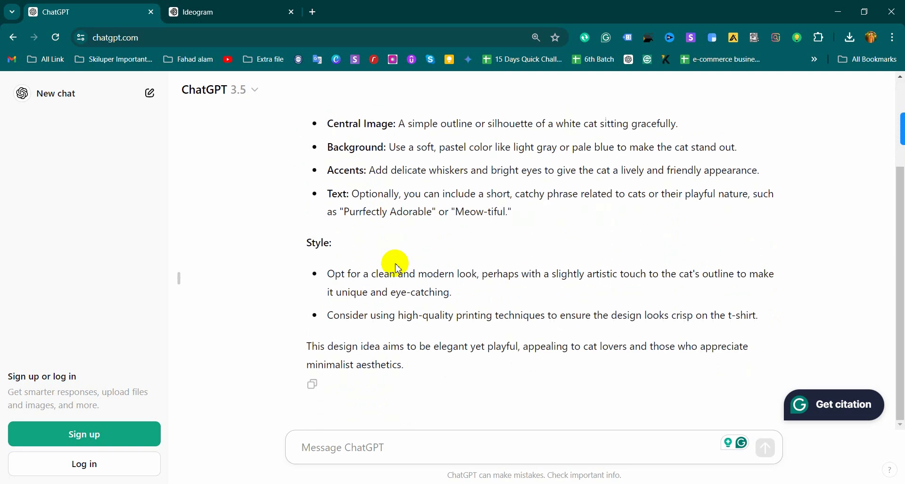
Review ChatGPT's white cat design idea and copy the whole response
scroll(398, 268, "up", 3)
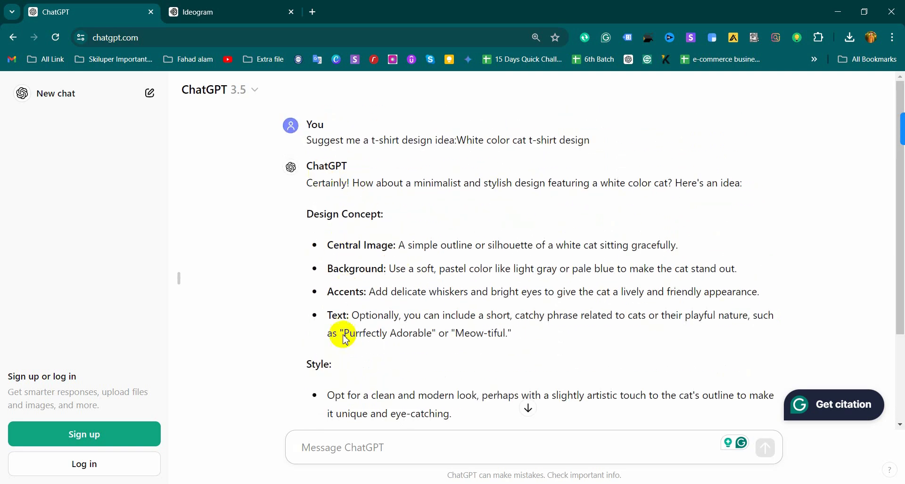
scroll(345, 339, "down", 3)
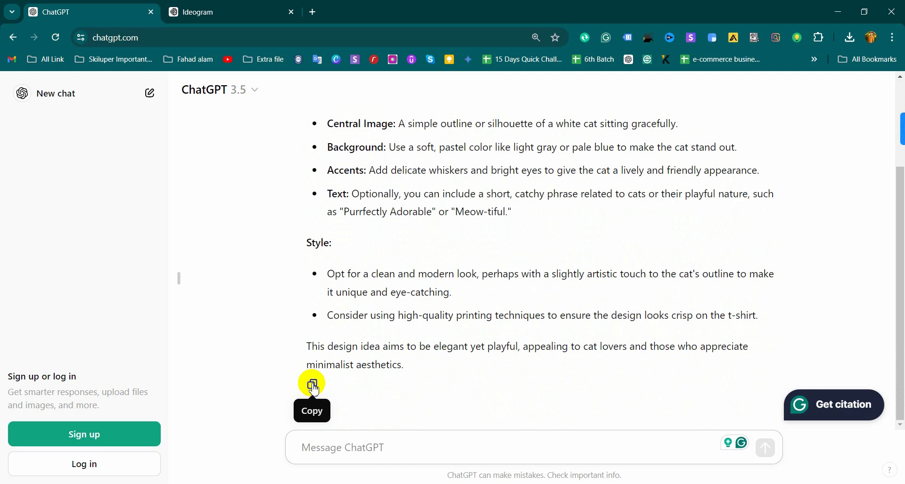
left_click(313, 386)
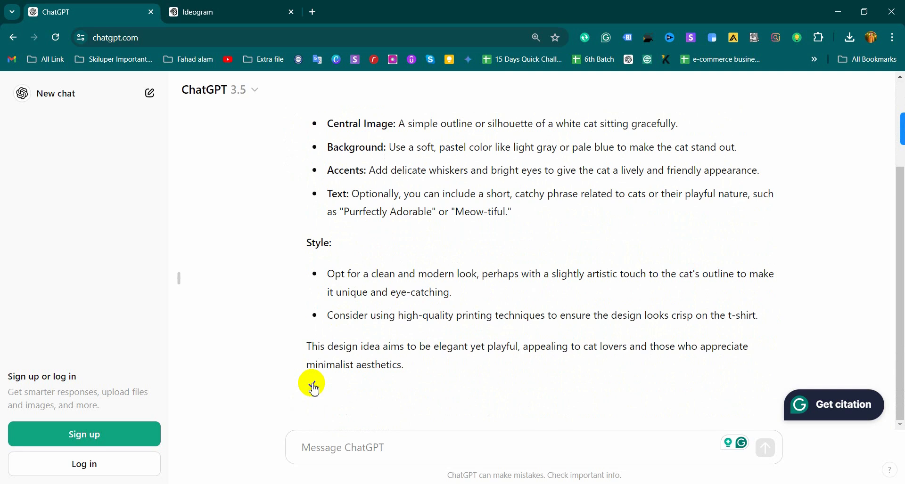
Switch to Ideogram and generate images from the copied design idea with a 1:1 aspect ratio
left_click(223, 19)
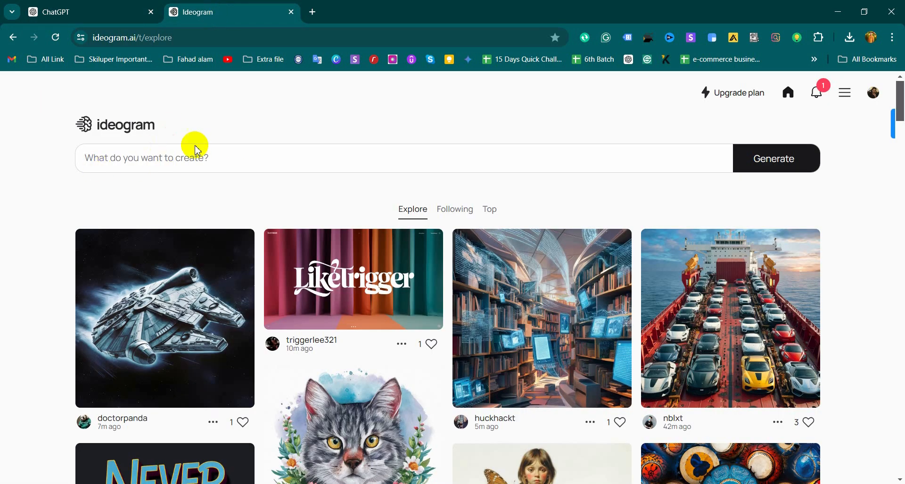
left_click(133, 154)
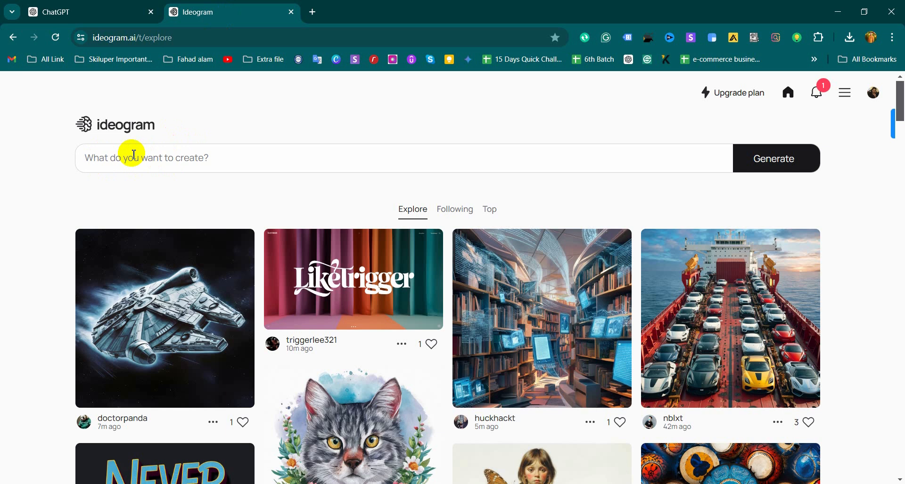
right_click(127, 156)
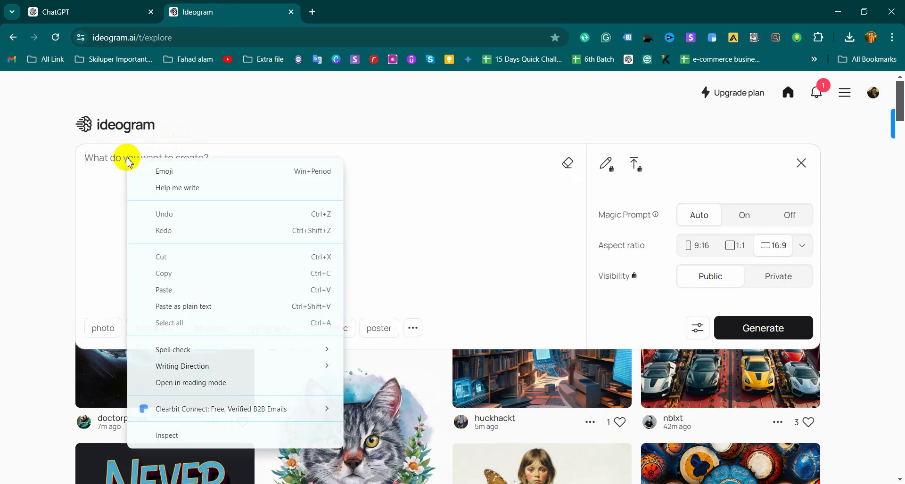
left_click(192, 289)
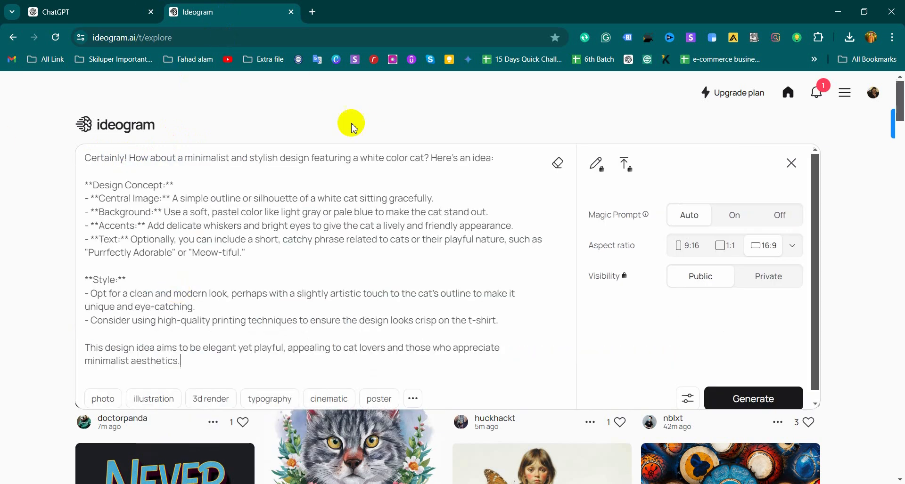
left_click(724, 250)
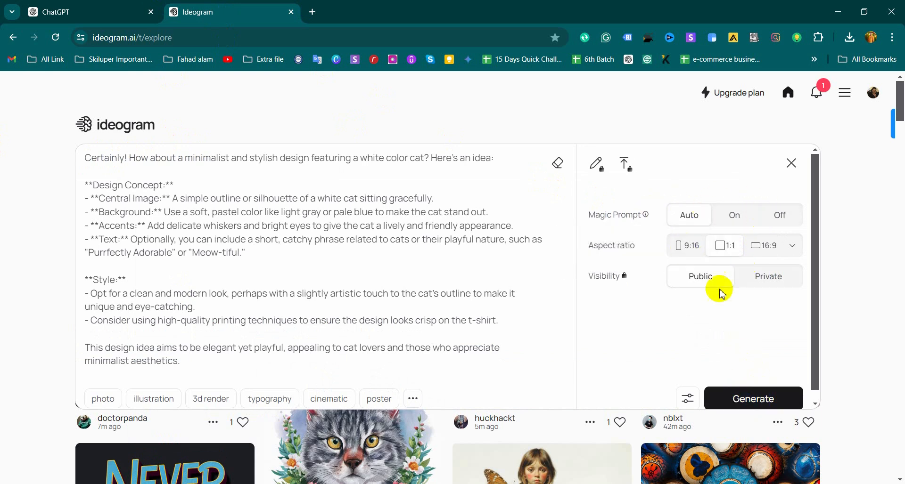
left_click(751, 402)
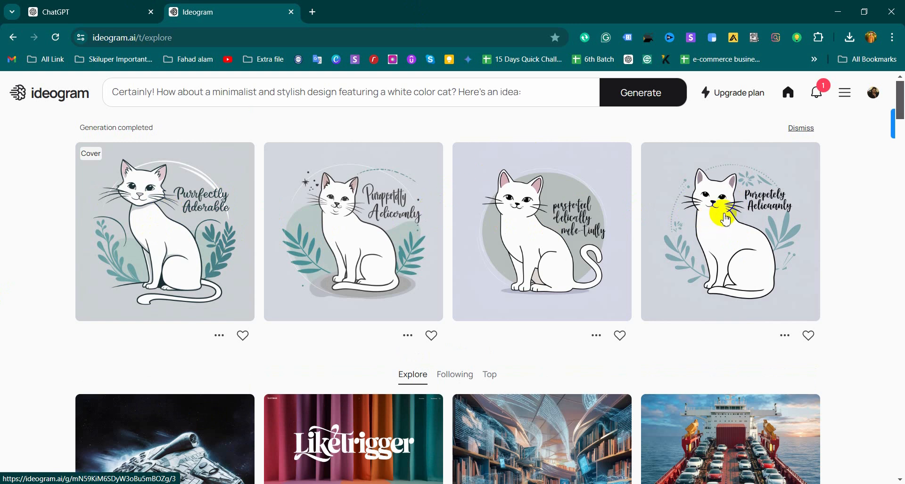
Open the first generated cat image, lettered "Purrfectly Adorable", and download it as JPEG (70% quality)
left_click(184, 208)
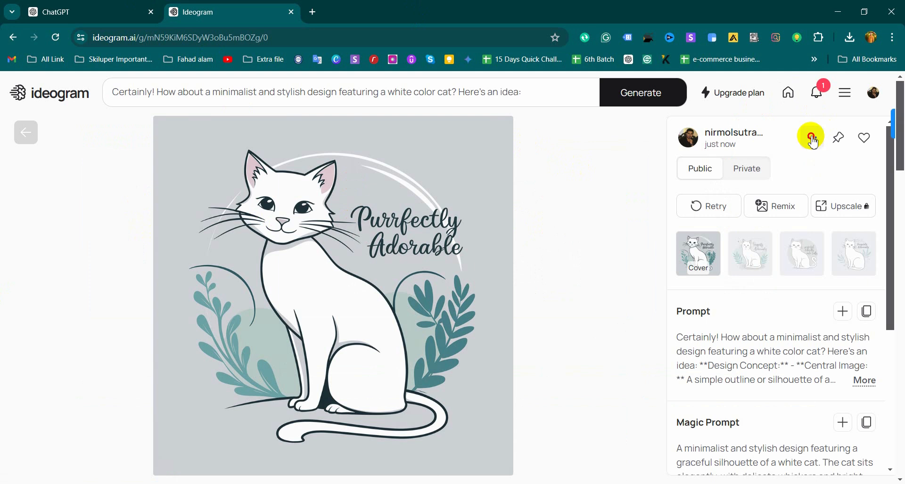
left_click(813, 140)
mouse_move(731, 320)
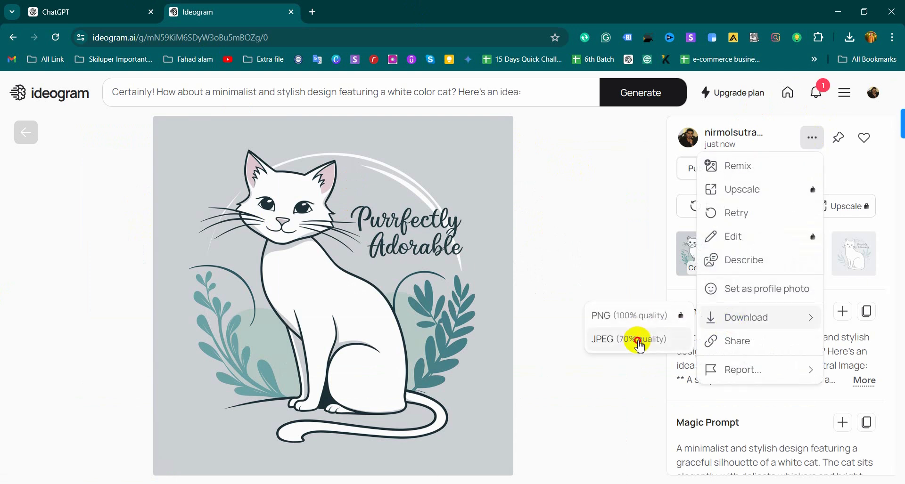
left_click(639, 340)
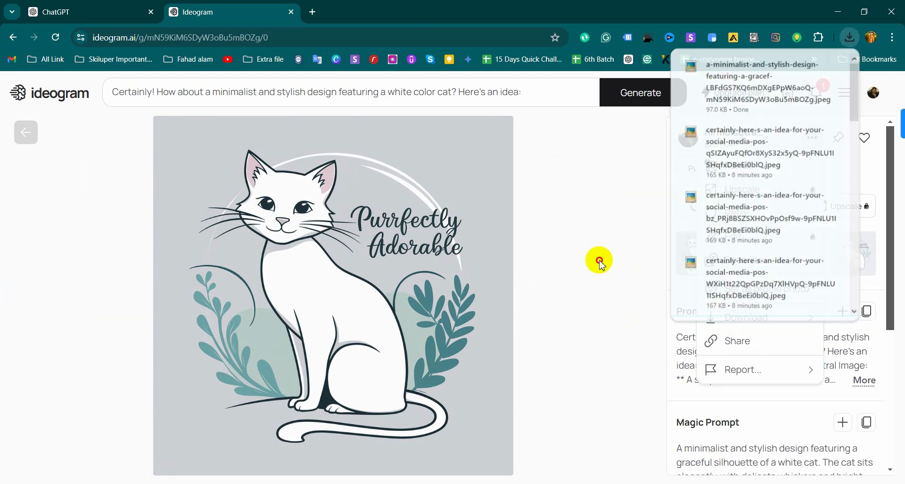
Show the second generated cat image and download it as JPEG (70% quality)
left_click(743, 258)
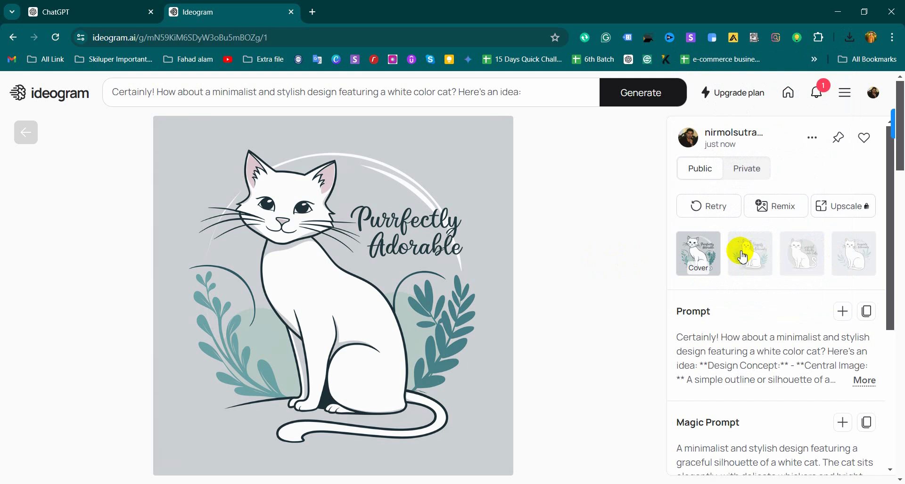
left_click(819, 139)
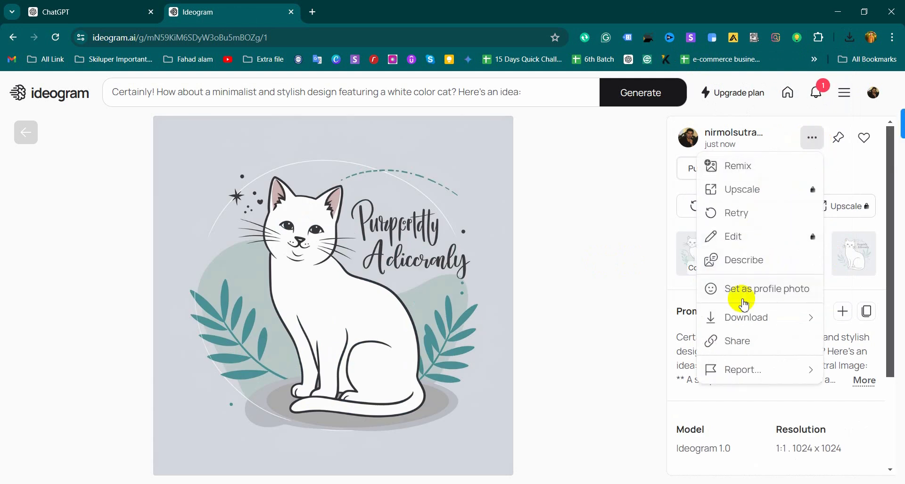
mouse_move(754, 328)
left_click(608, 338)
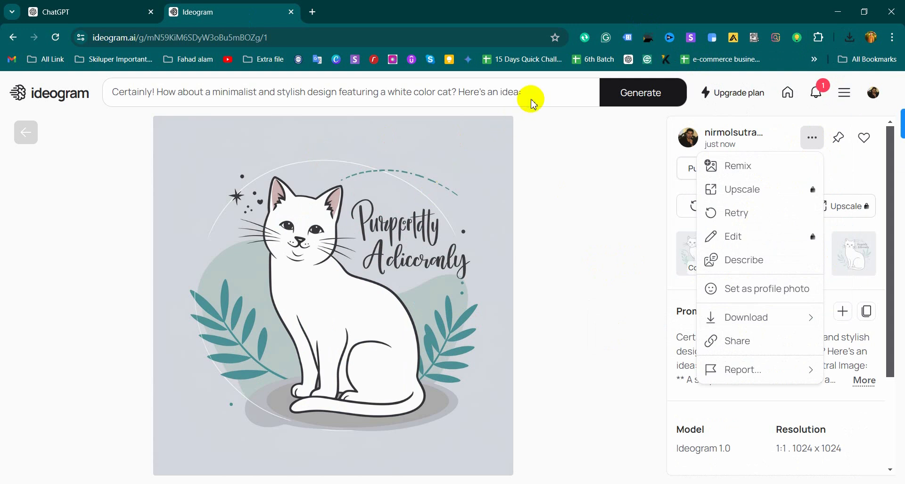
Return to ChatGPT and copy the earlier prompt "Suggest me a t-shirt design idea:White color cat t-shirt design" into a new message
left_click(132, 10)
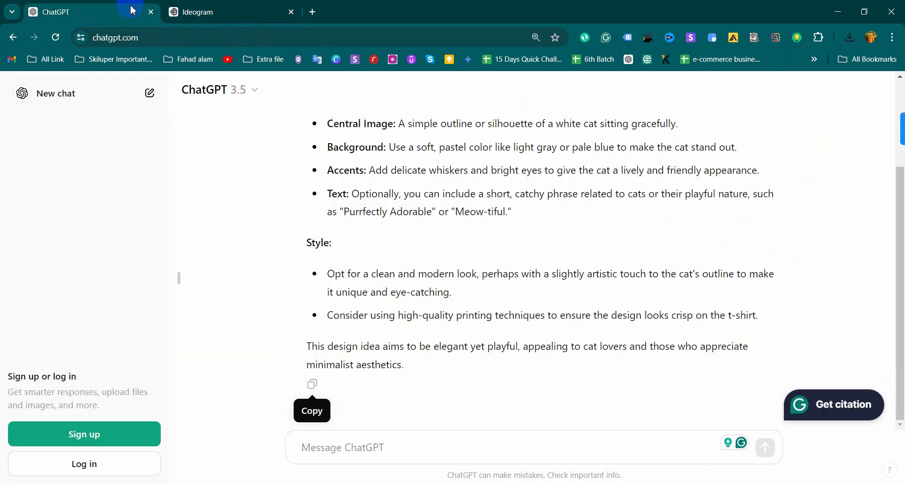
scroll(401, 200, "up", 3)
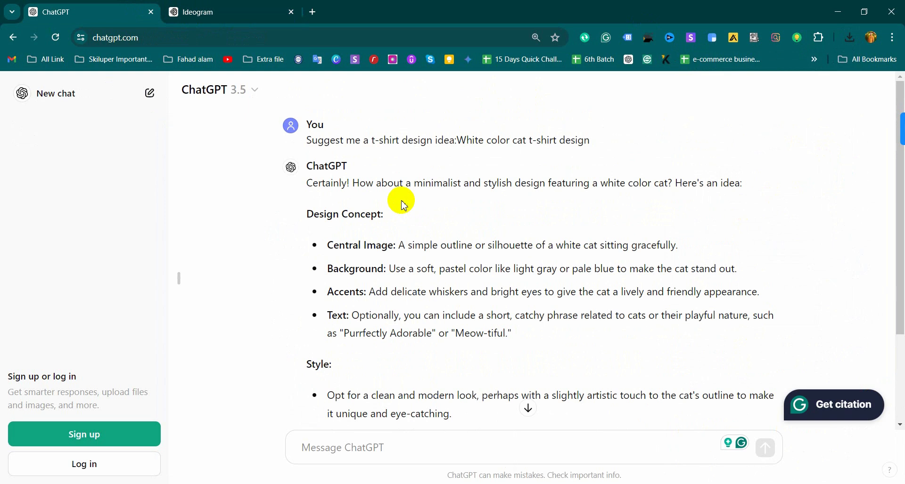
left_click_drag(344, 141, 304, 139)
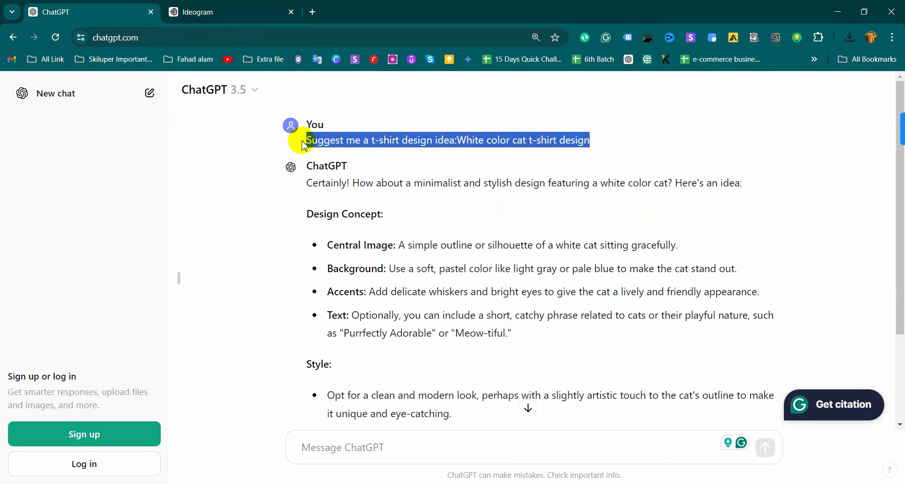
right_click(342, 143)
left_click(360, 152)
left_click(386, 443)
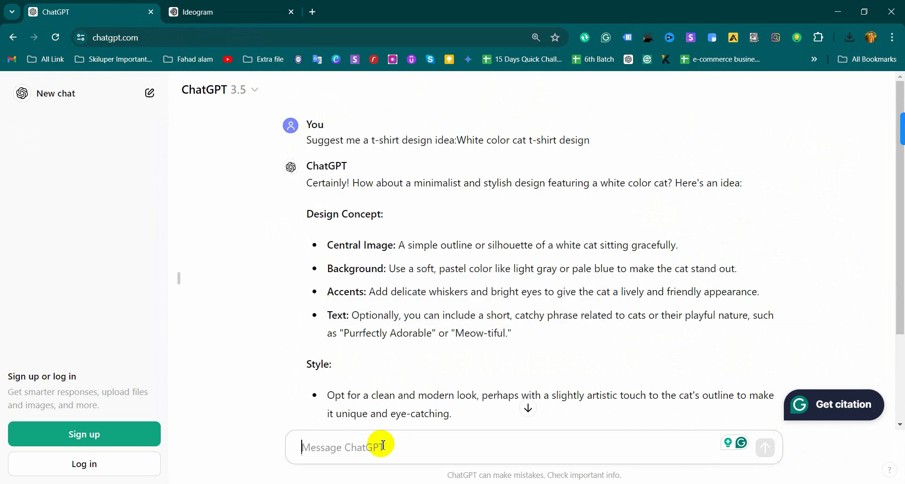
right_click(382, 446)
left_click(410, 288)
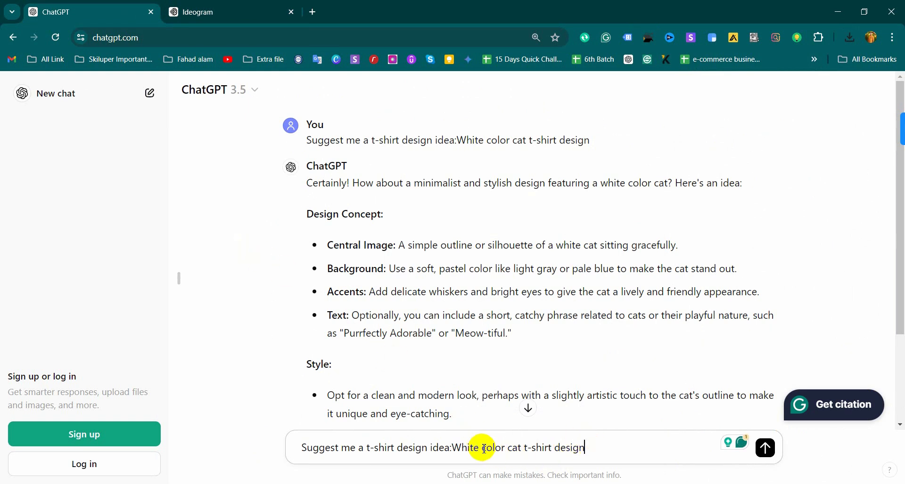
Remove "White color" from the new ChatGPT message, send "Suggest me a t-shirt design idea: cat t-shirt design", and copy the reply
left_click(511, 447)
key("BackSpace")
key("BackSpace")
key("BackSpace")
key("BackSpace")
key("BackSpace")
key("BackSpace")
key("BackSpace")
key("BackSpace")
key("BackSpace")
key("BackSpace")
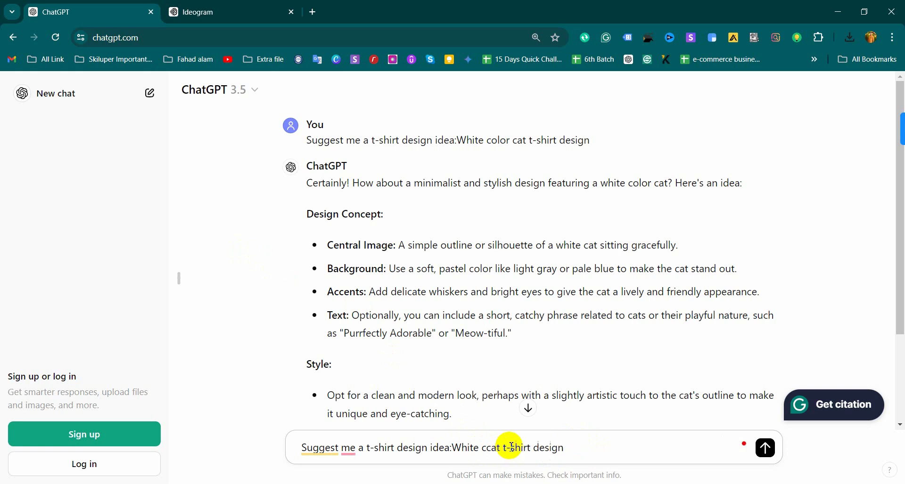
key("BackSpace")
key("BackSpace")
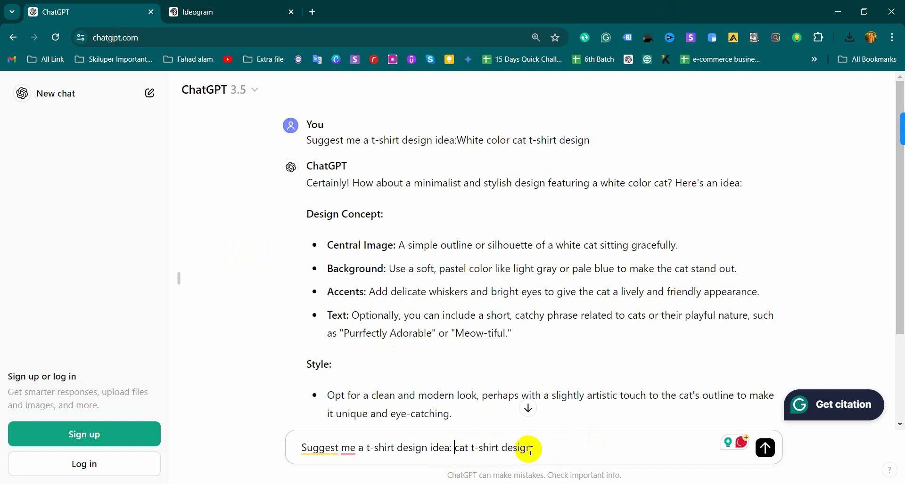
left_click(768, 449)
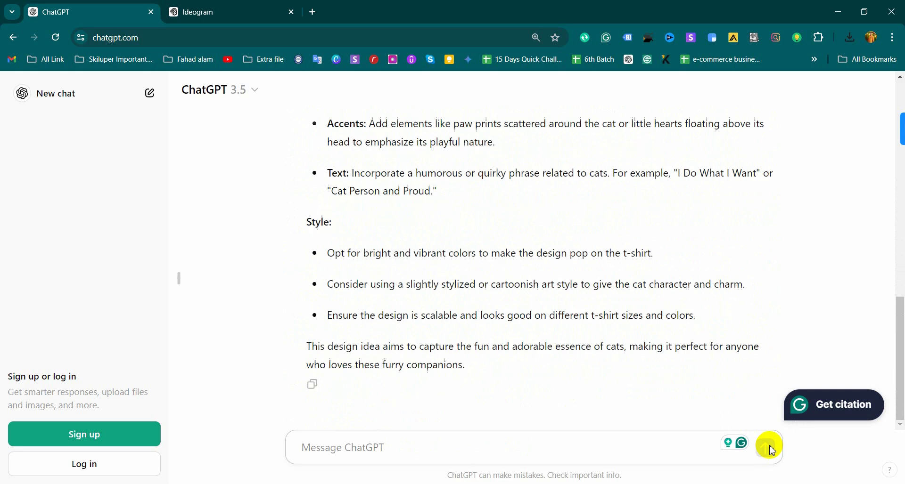
left_click(312, 387)
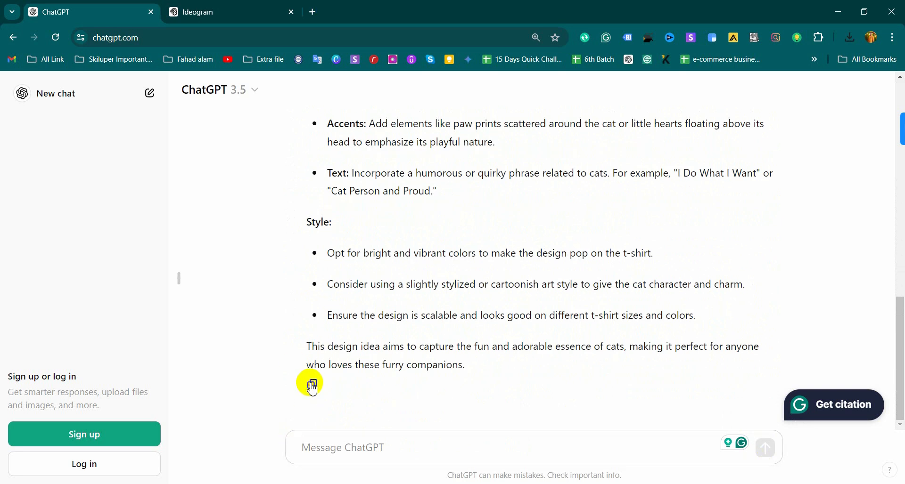
Switch to Ideogram, replace the old white cat prompt with the copied design idea, and generate images at a 1:1 aspect ratio
left_click(243, 15)
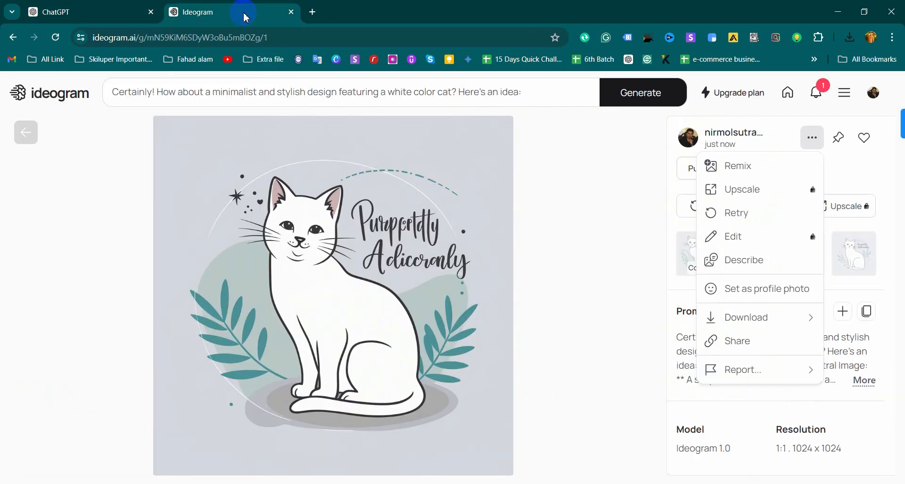
left_click(367, 102)
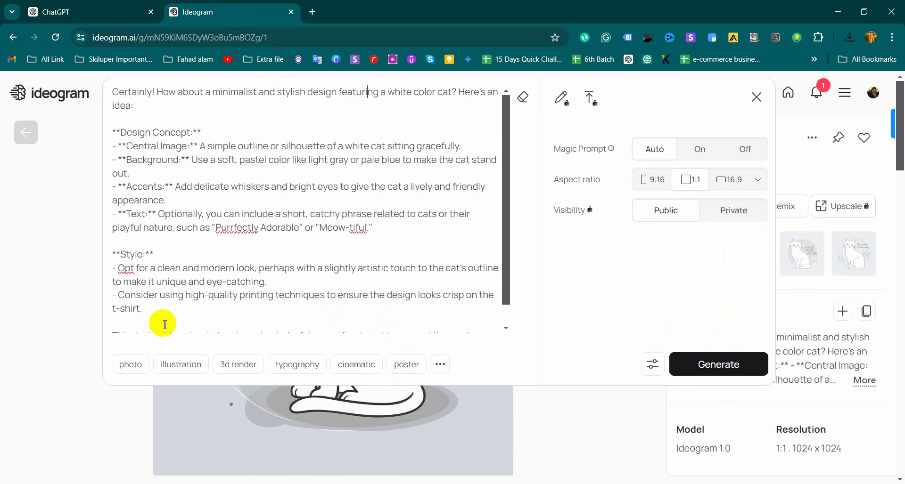
key("ctrl+a")
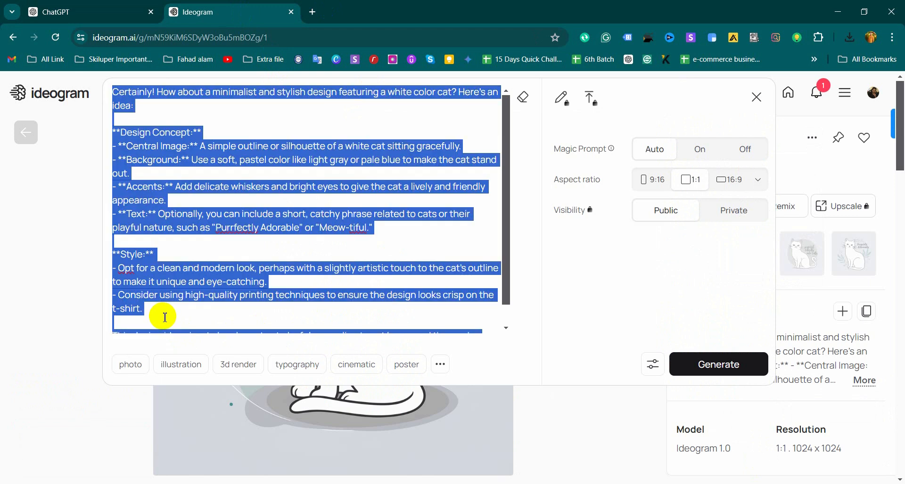
key("BackSpace")
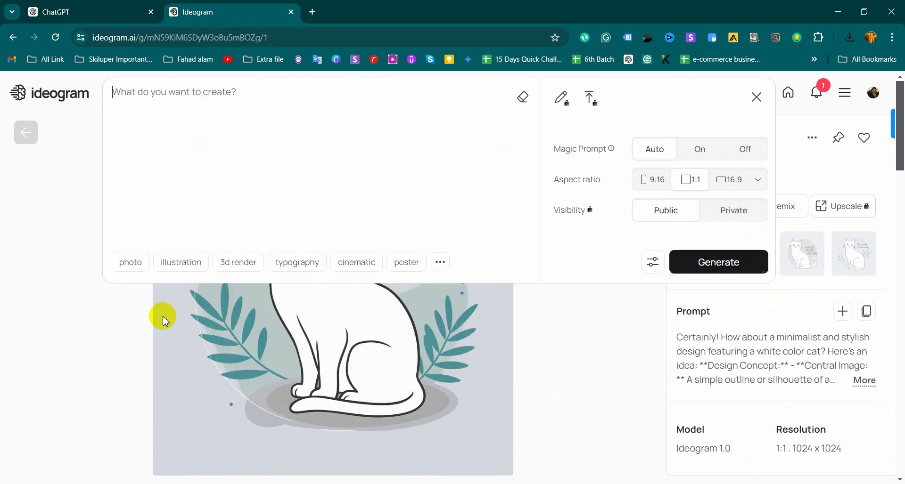
right_click(157, 96)
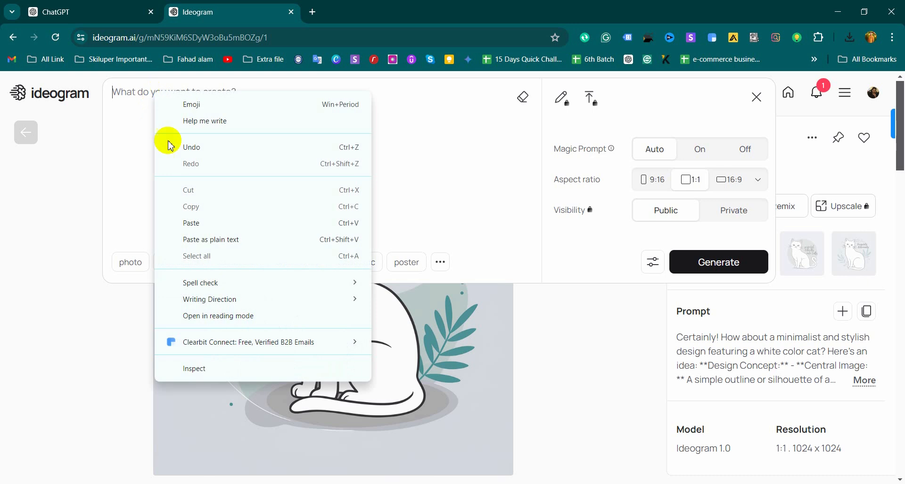
left_click(188, 221)
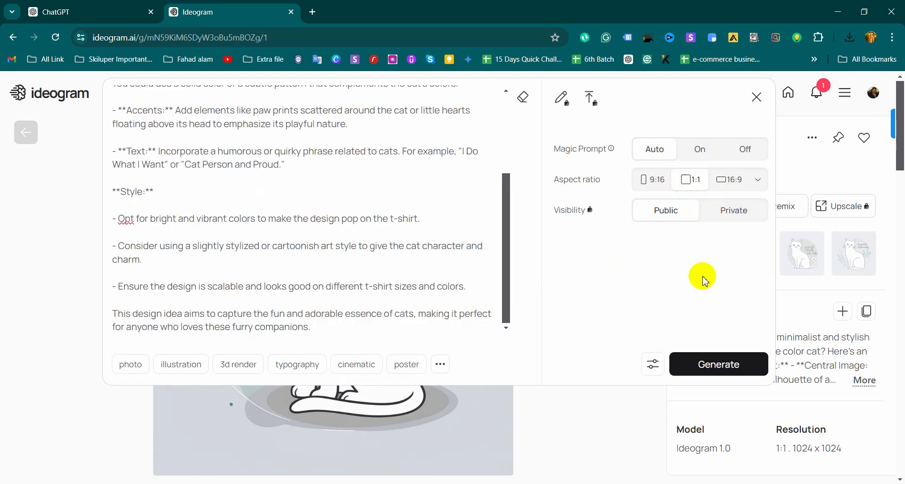
left_click(724, 368)
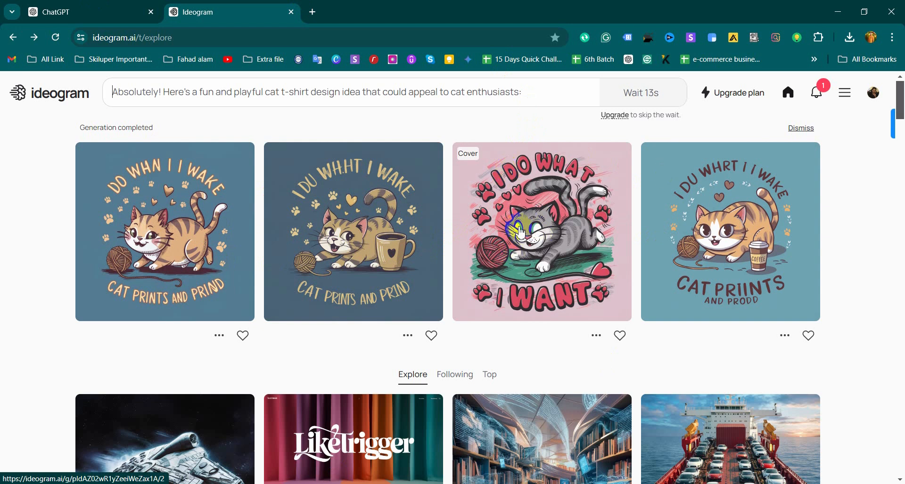
Open the generated pink cat image lettered "I Do What I Want" and download it as JPEG (70% quality)
left_click(532, 214)
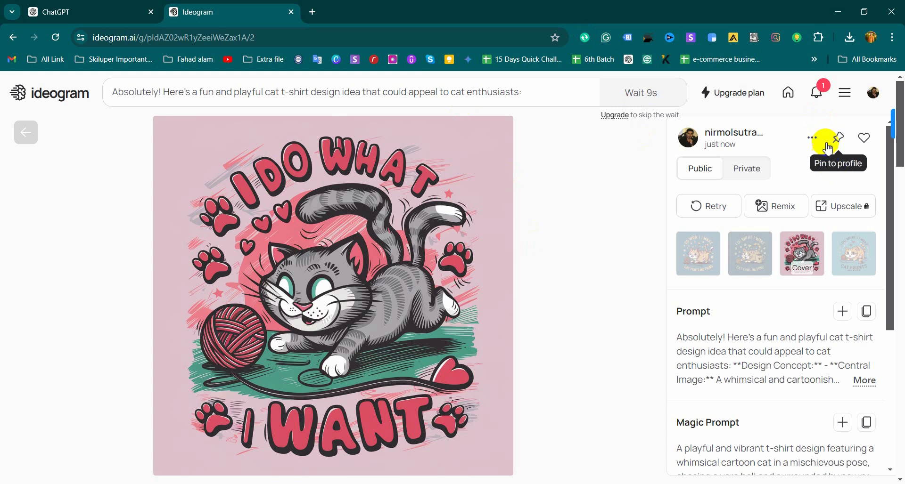
left_click(812, 139)
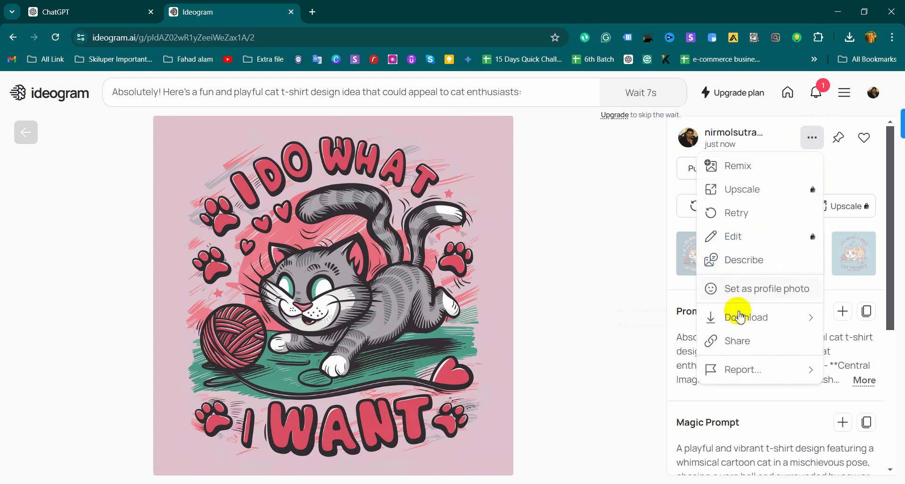
mouse_move(738, 318)
left_click(627, 340)
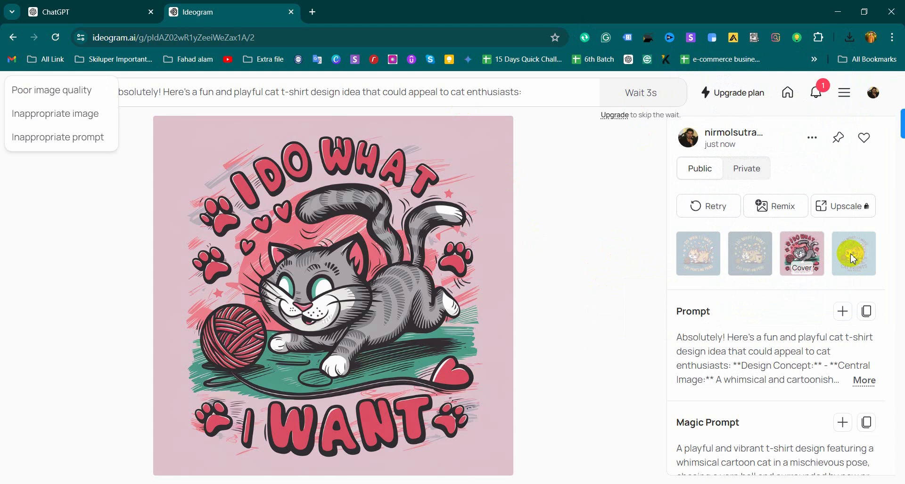
Browse the other generated variants and download the fourth image, the orange cat with a coffee cup, as JPEG (70% quality)
left_click(702, 257)
left_click(748, 255)
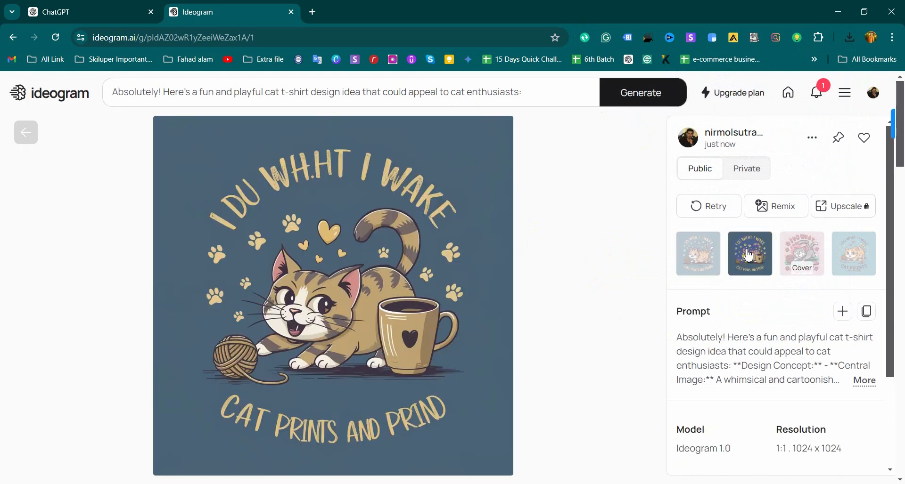
left_click(854, 259)
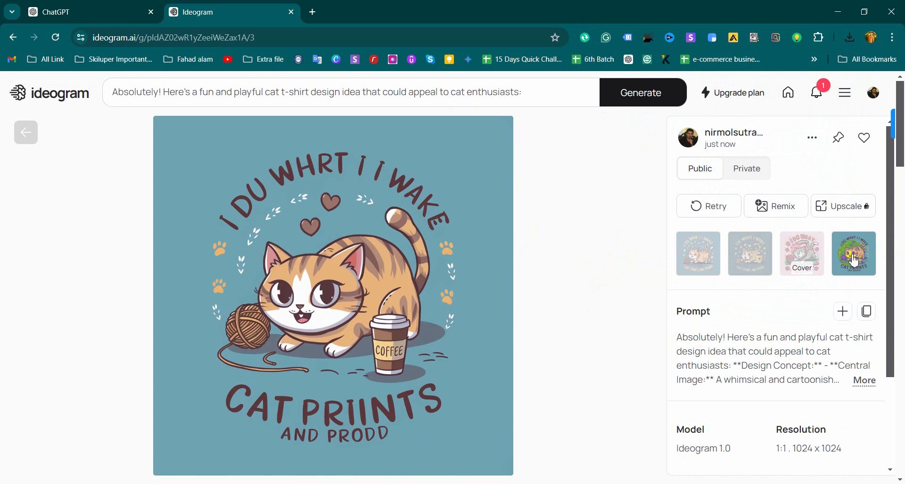
left_click(812, 138)
mouse_move(740, 325)
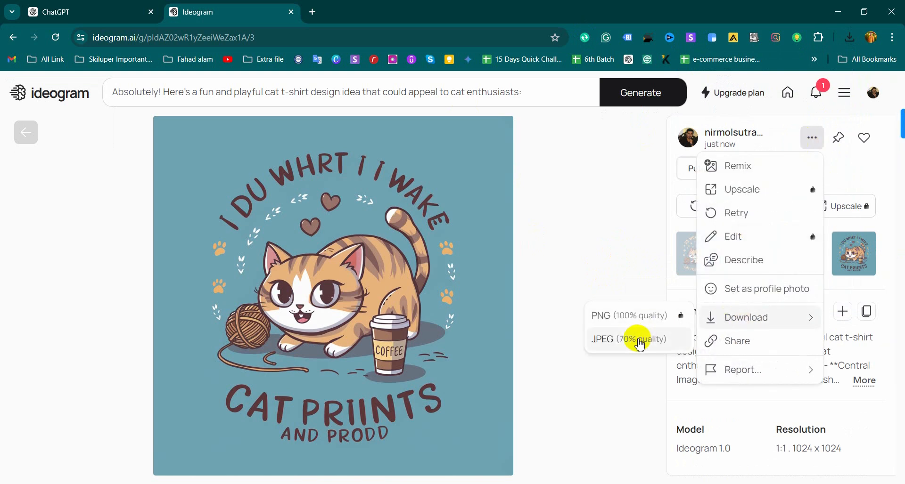
left_click(639, 340)
left_click(655, 266)
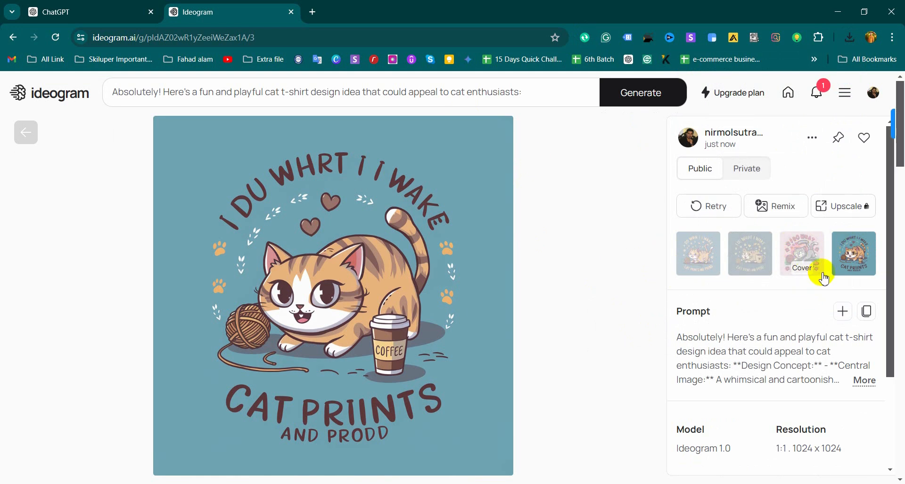
left_click(287, 146)
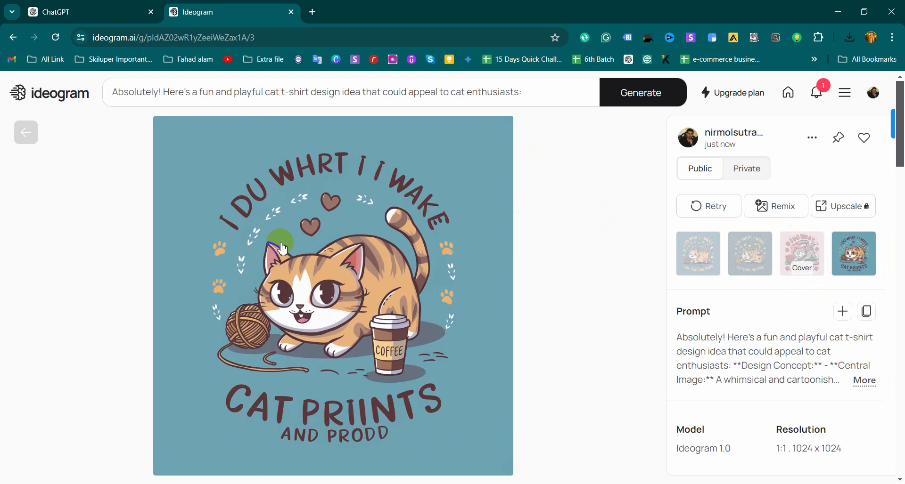